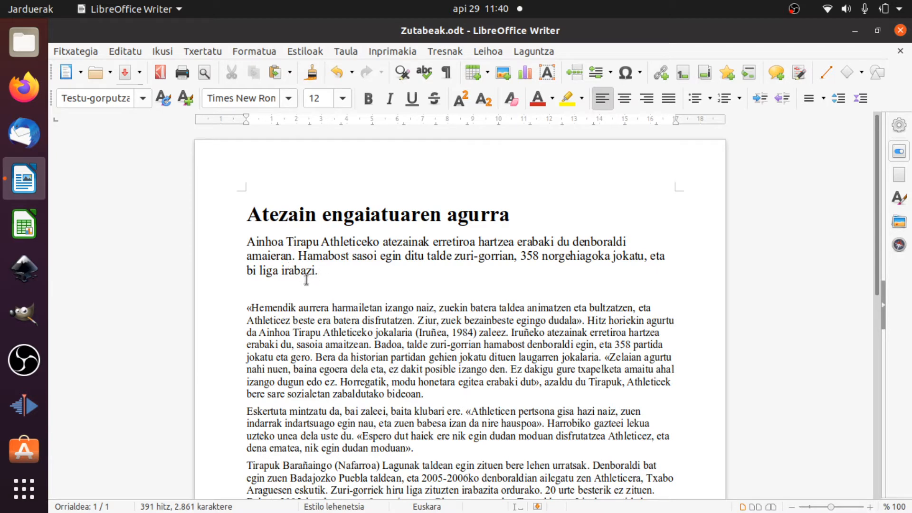
Step: Lay out the text from the first body paragraph through the closing author line in three equal columns, applied to the selection (Hautatu)
scroll(247, 303, down, 3)
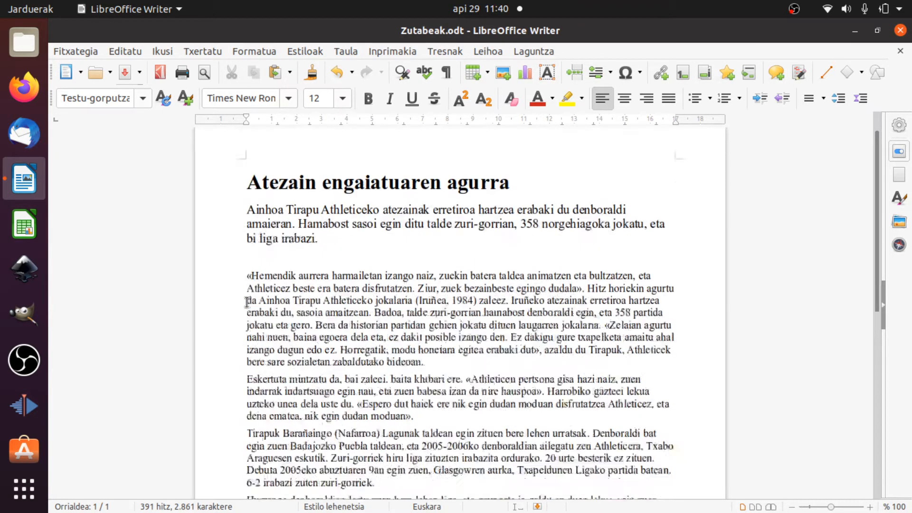
drag(243, 242, 363, 393)
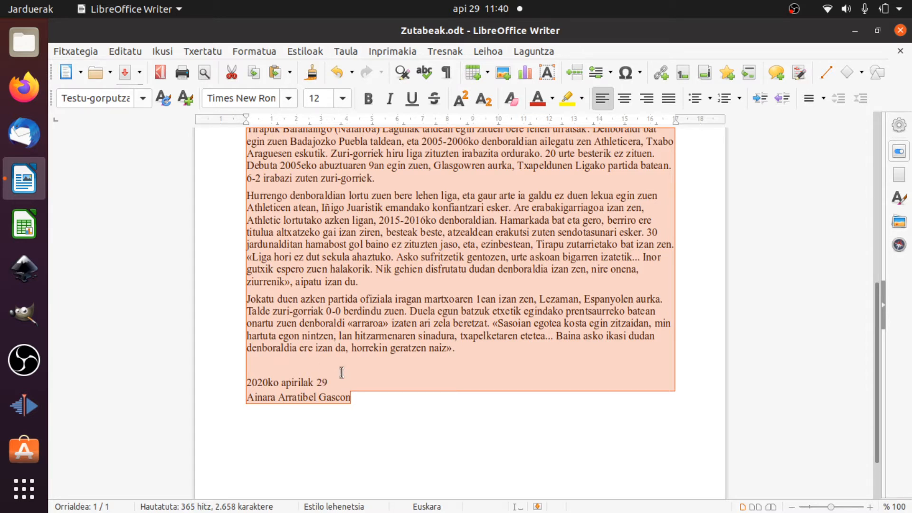
click(260, 53)
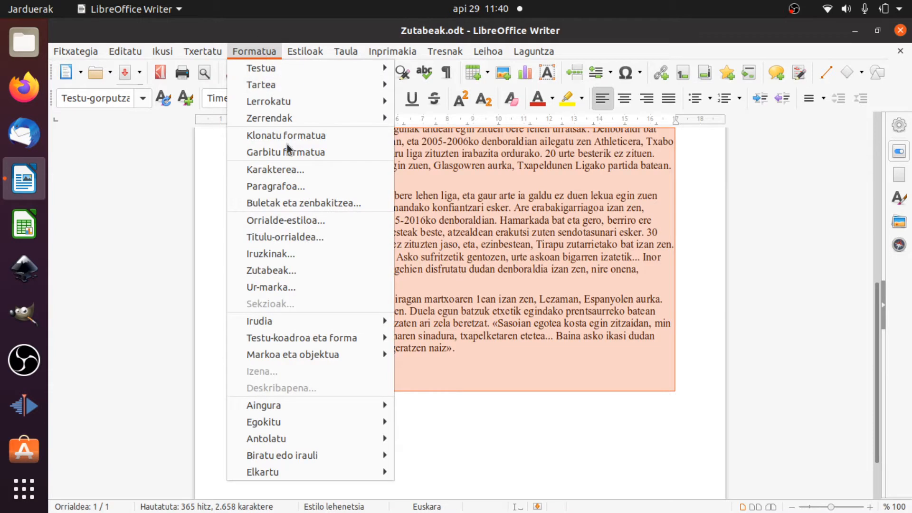
click(271, 270)
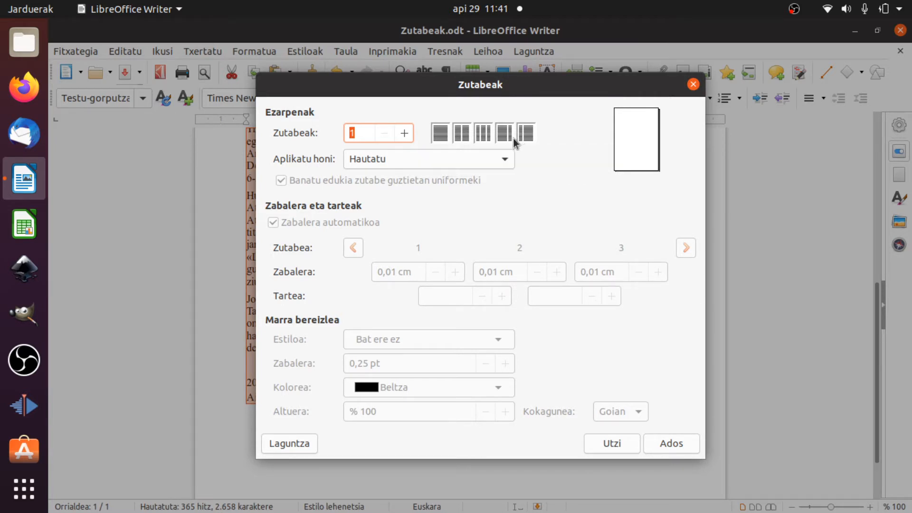
click(407, 133)
click(408, 133)
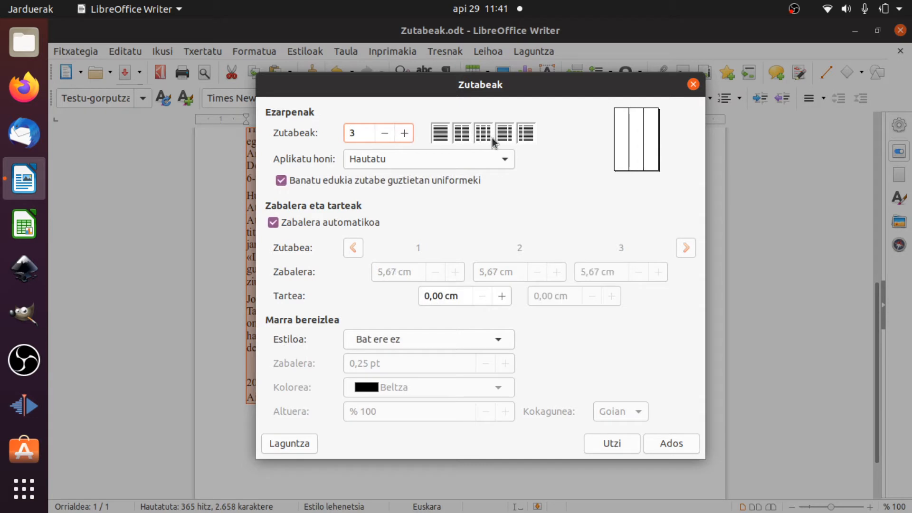
click(521, 136)
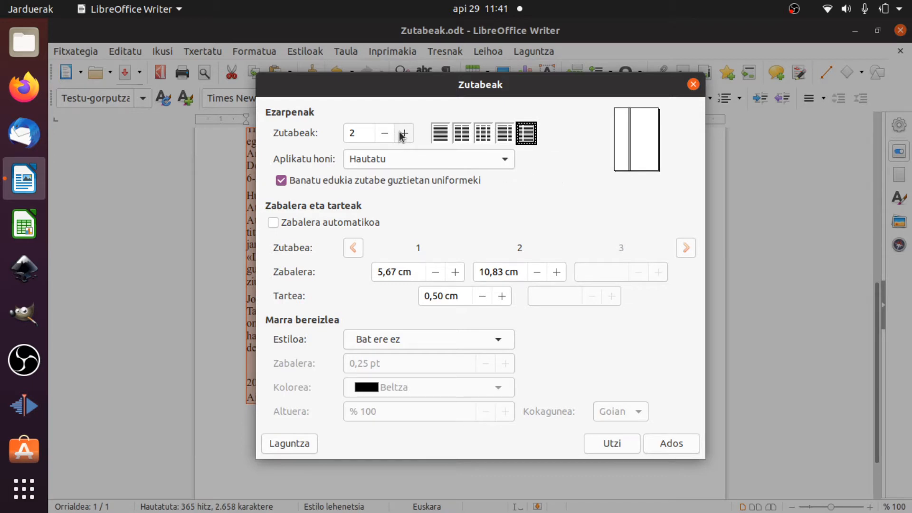
click(482, 133)
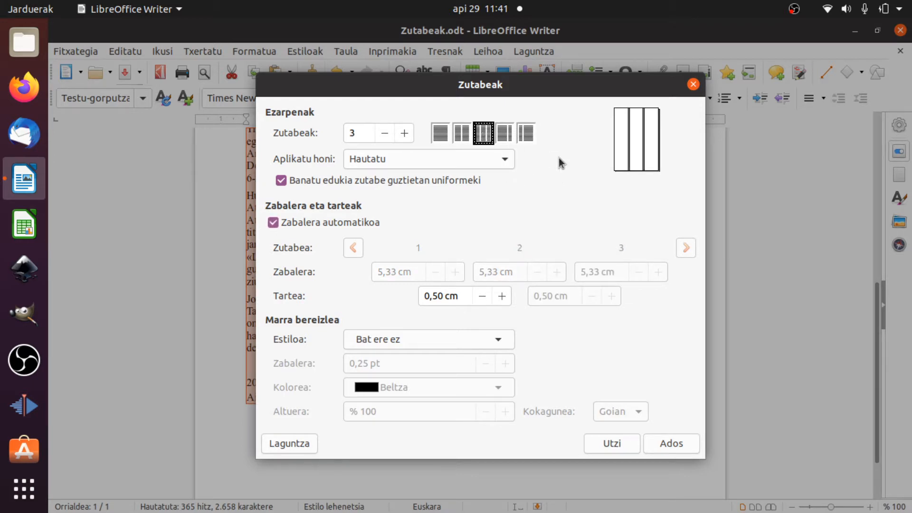
click(379, 161)
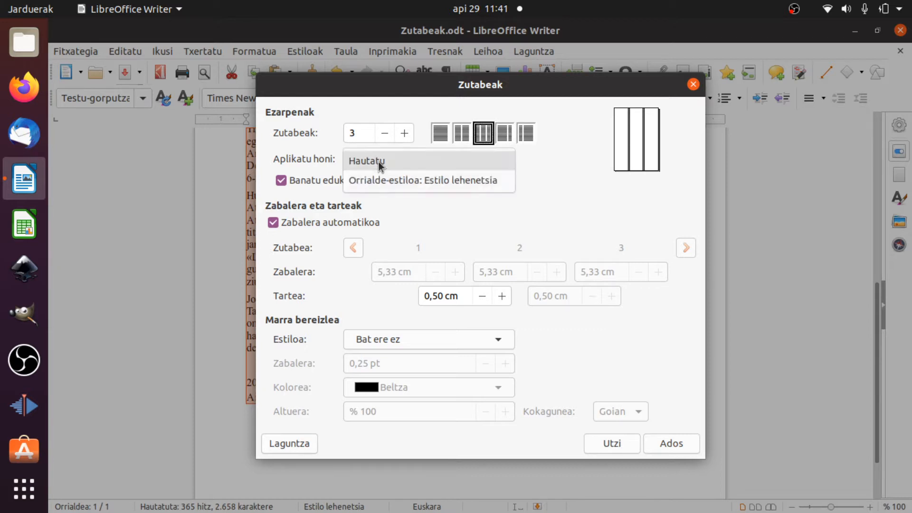
click(535, 179)
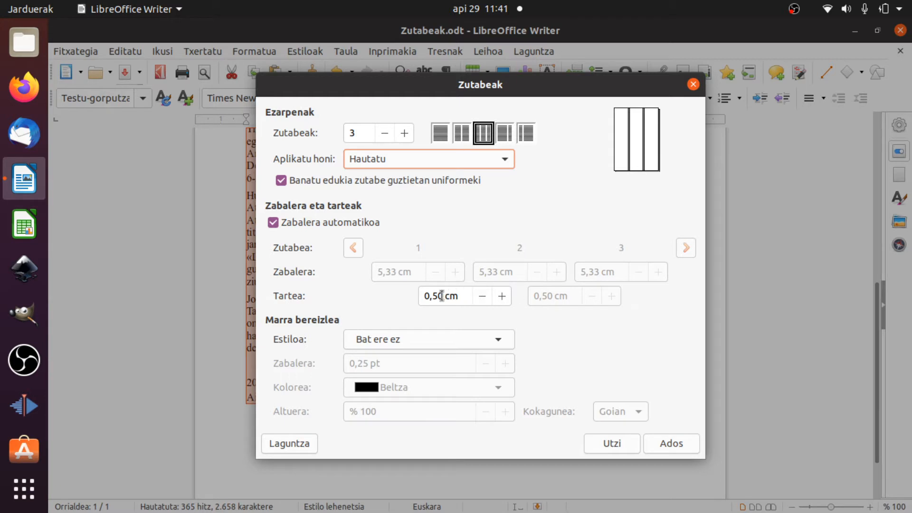
Step: Set the spacing between the three columns to 1,00 cm
click(500, 295)
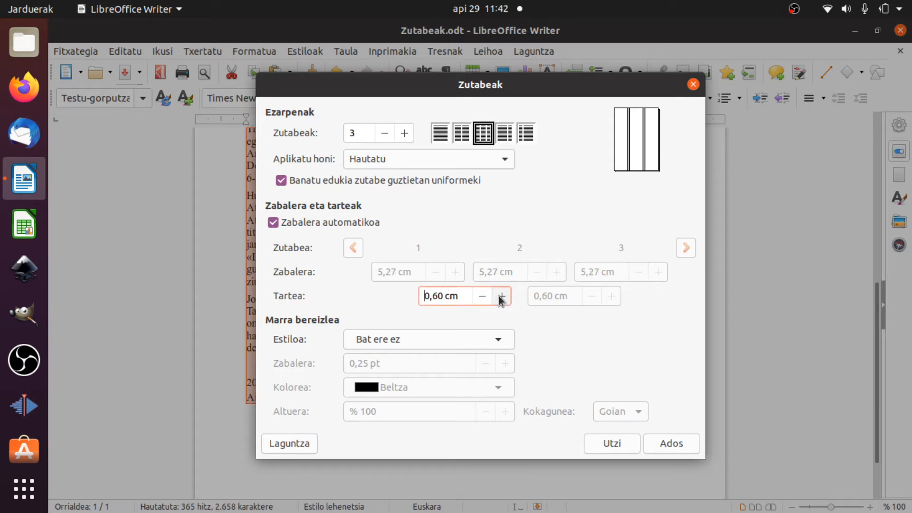
click(500, 296)
click(500, 296)
click(509, 294)
click(509, 295)
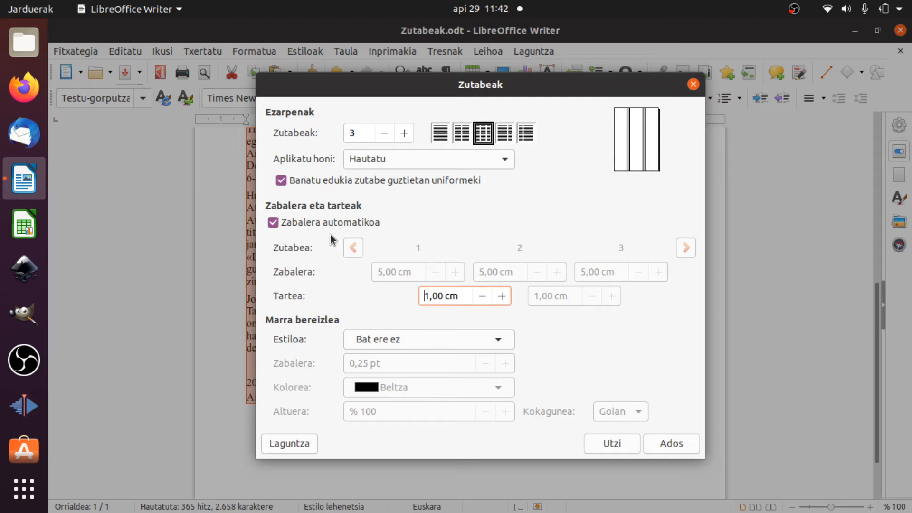
Step: Turn off automatic column width and set the first column's width to 4,00 cm
click(273, 223)
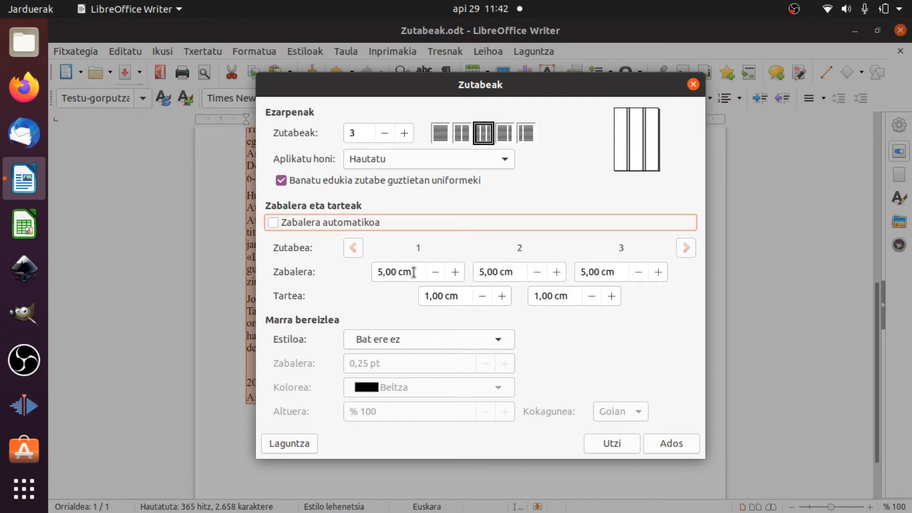
double_click(435, 272)
triple_click(435, 272)
double_click(435, 272)
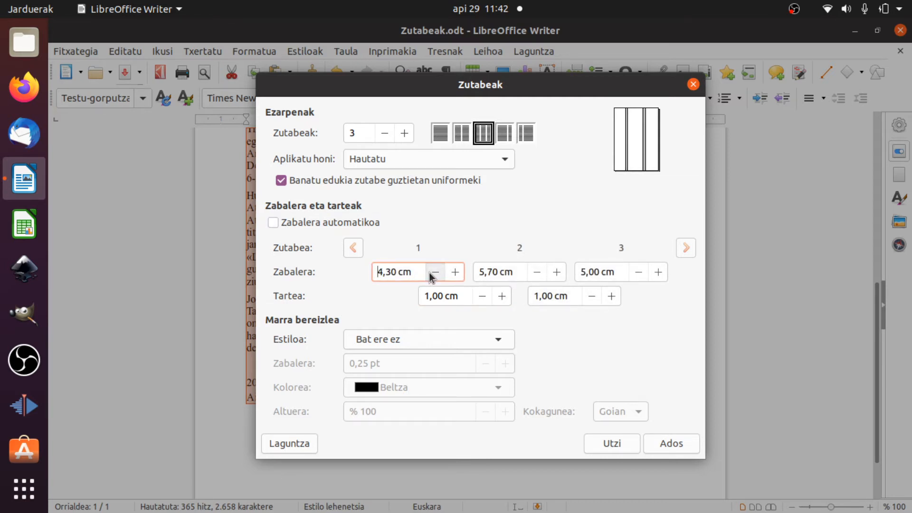
double_click(435, 272)
click(435, 272)
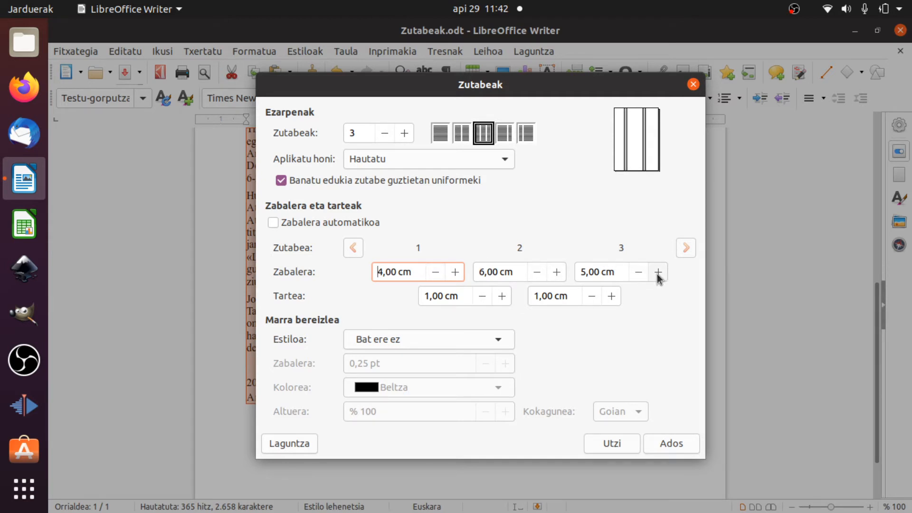
Step: Try a 4,00 cm width for the second column, and restore automatic column width
click(537, 273)
click(538, 273)
click(538, 273)
click(538, 273)
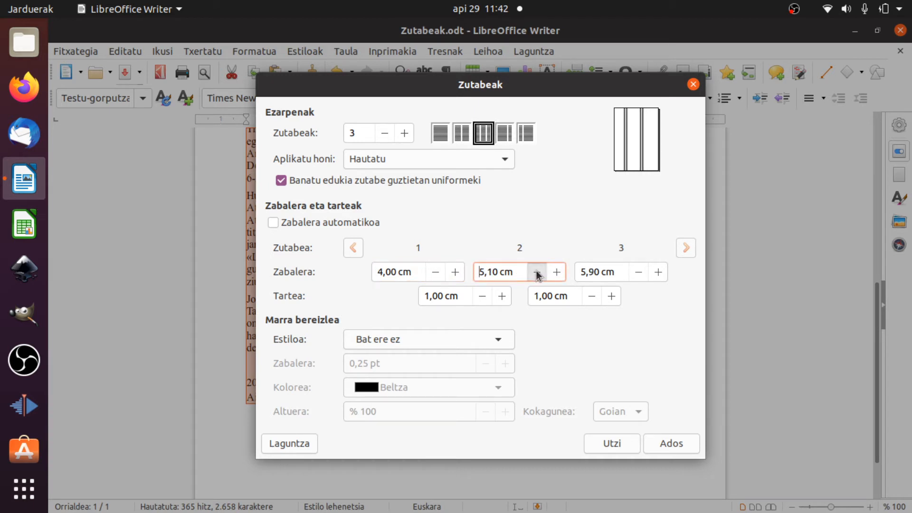
click(538, 273)
click(537, 273)
click(537, 273)
click(537, 273)
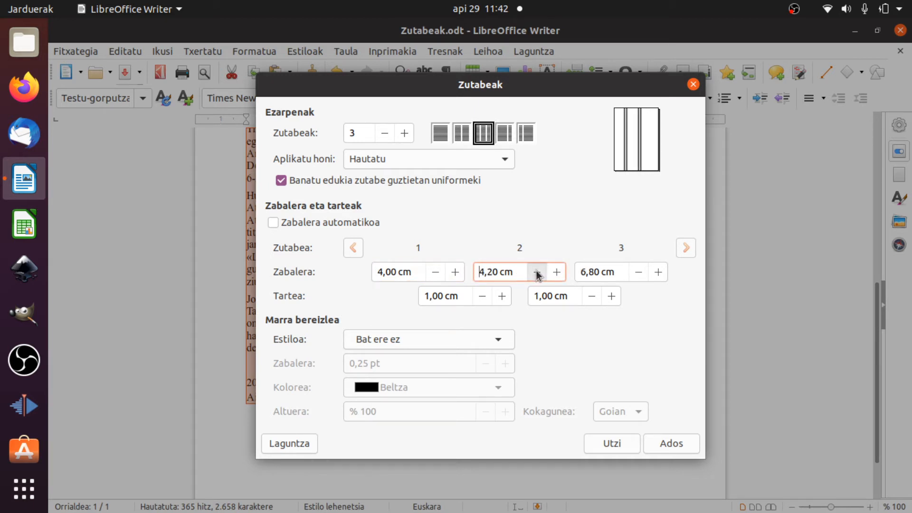
click(537, 273)
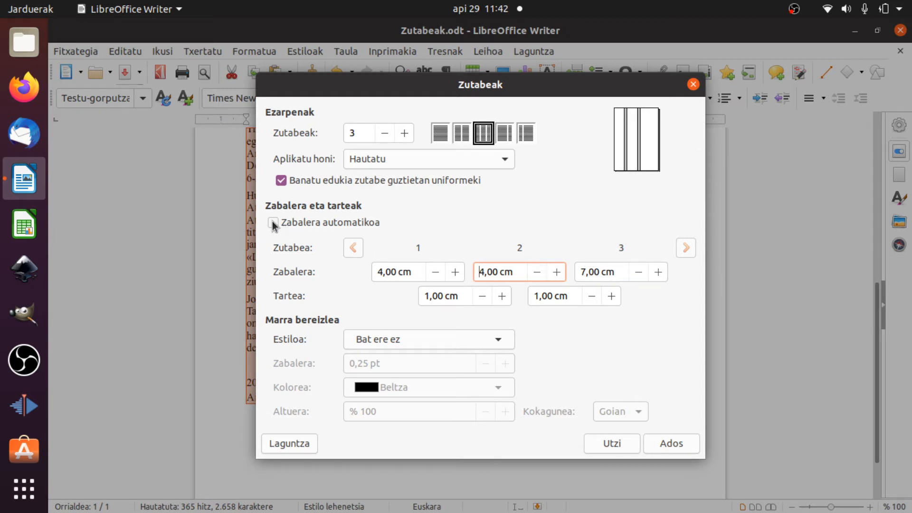
click(273, 223)
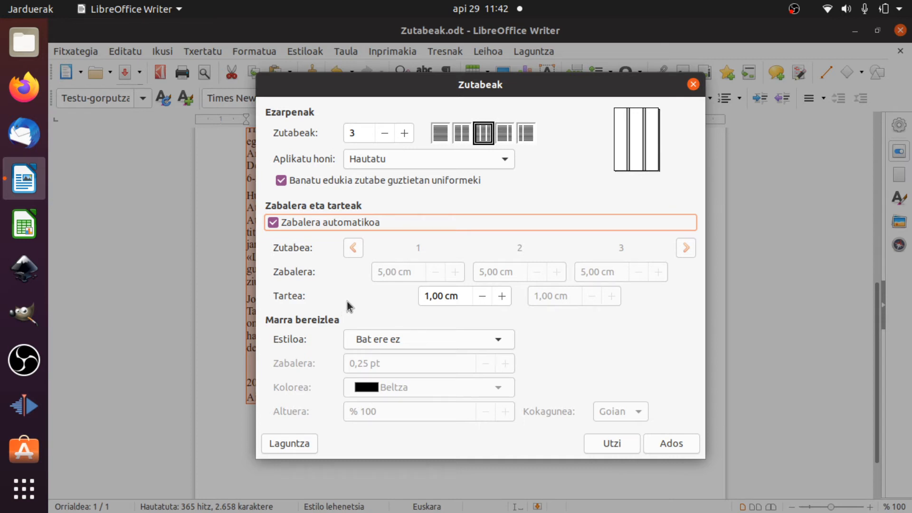
Step: Add a dashed separator line between the columns, 1,00 pt wide and coloured blue (Urdina)
click(498, 340)
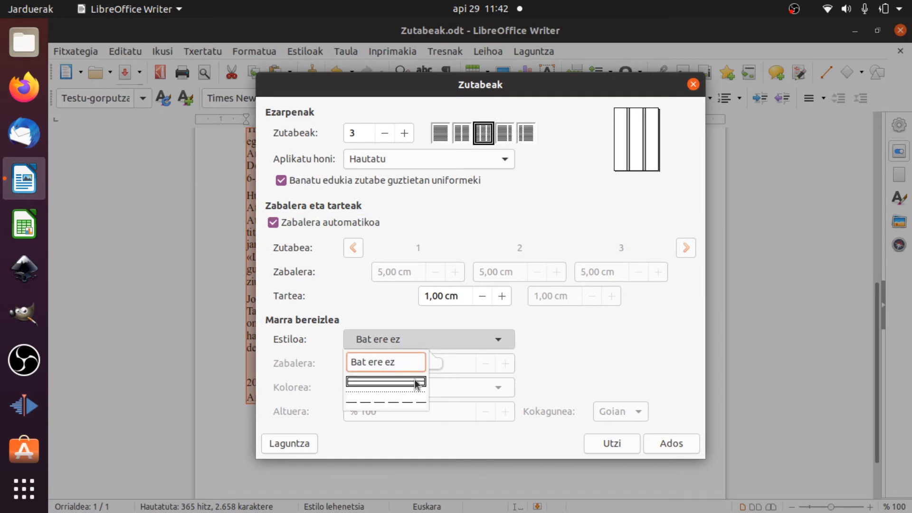
click(413, 403)
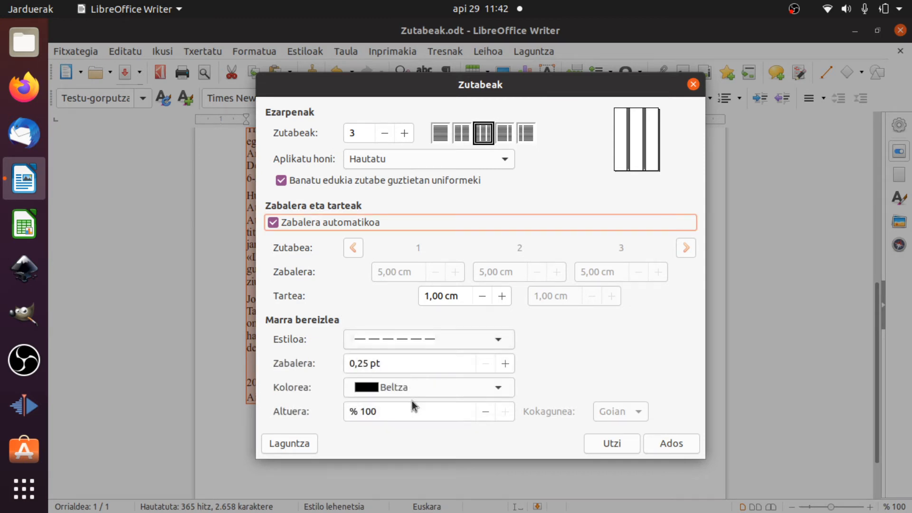
click(506, 363)
click(505, 364)
click(505, 363)
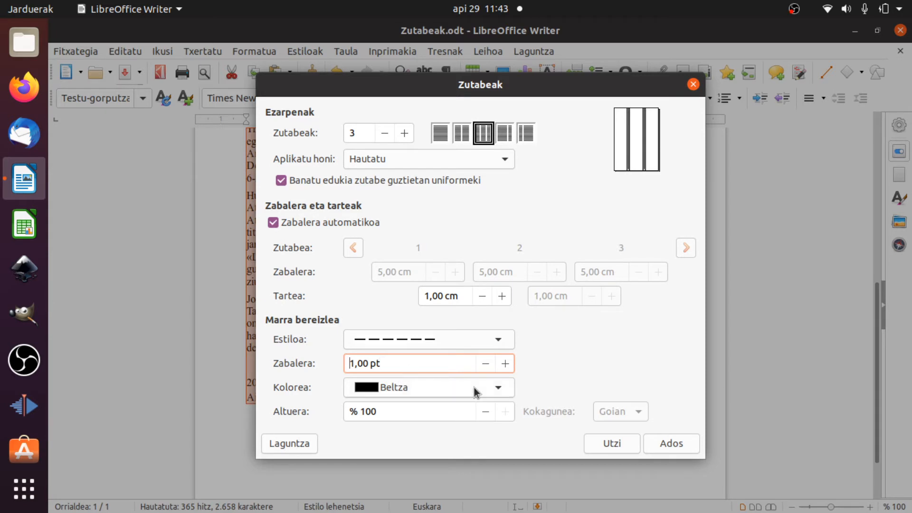
click(498, 388)
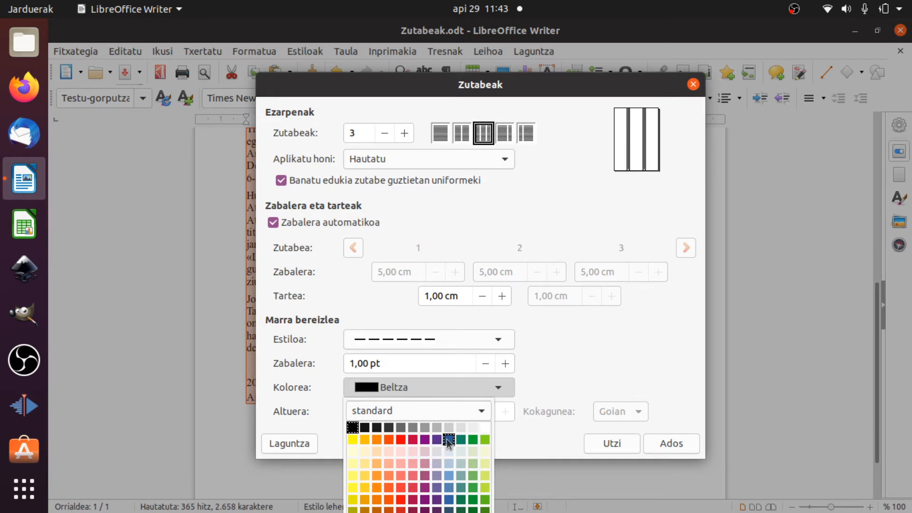
click(448, 440)
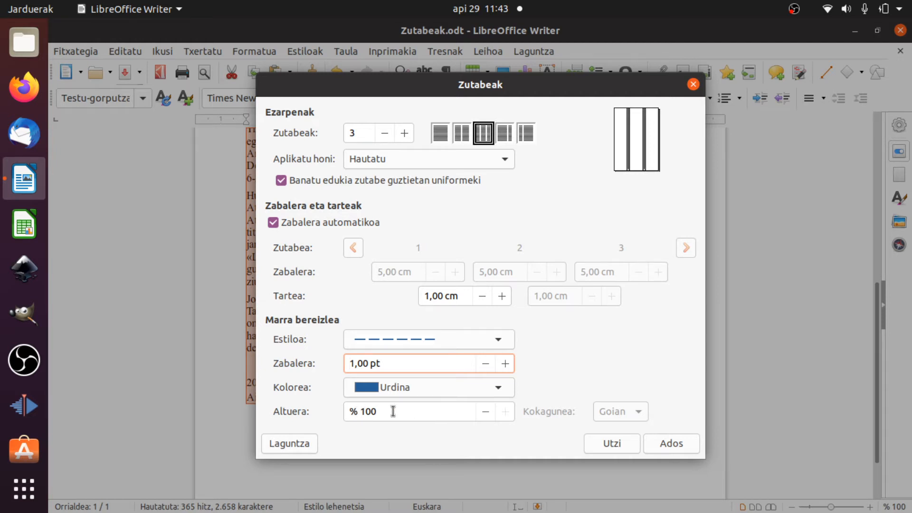
Step: Set the separator line's height to 50 % with its position in the middle (Erdian), and apply the column settings
double_click(371, 412)
text(50)
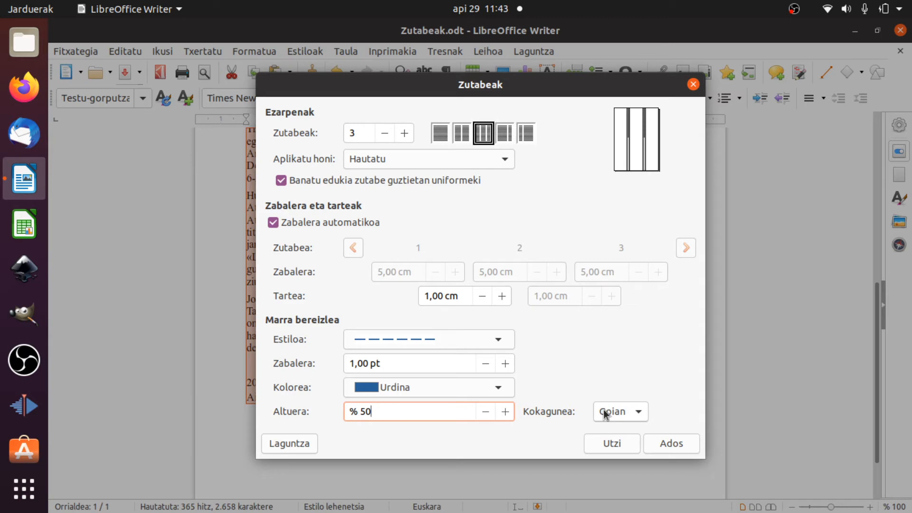
click(606, 413)
click(610, 430)
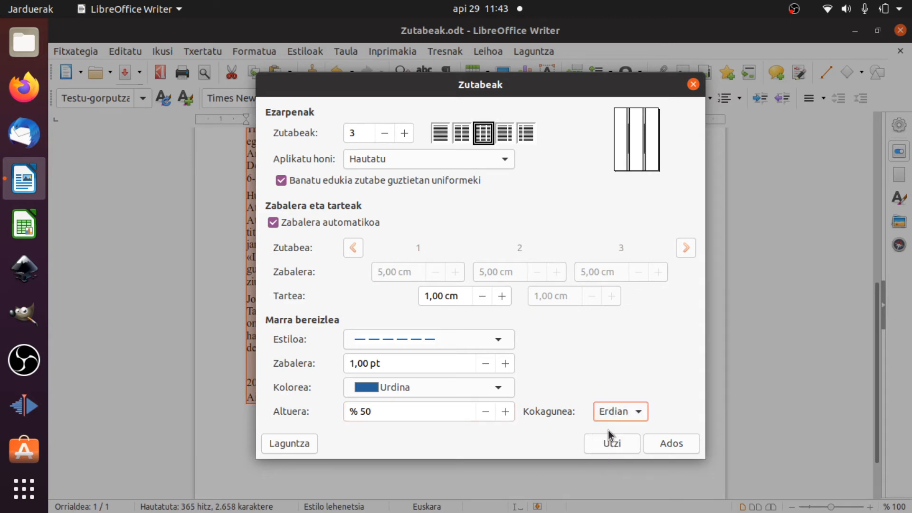
click(610, 414)
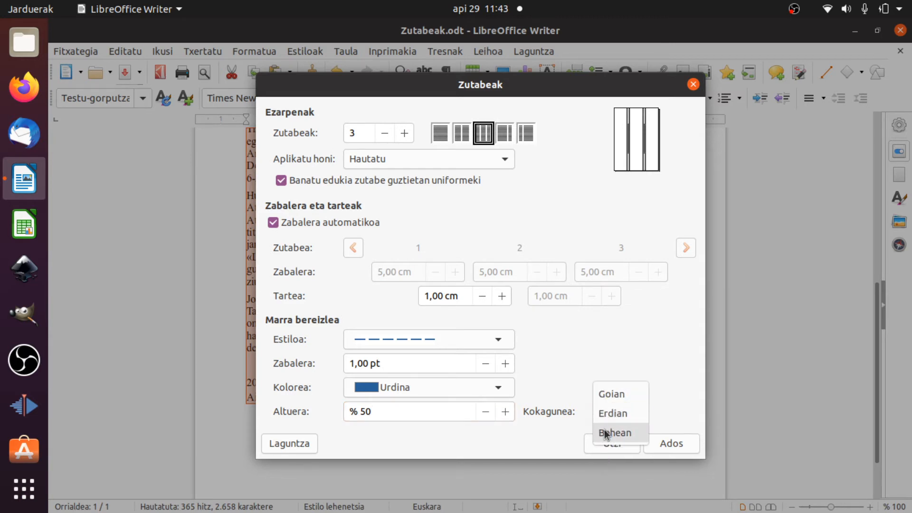
click(607, 431)
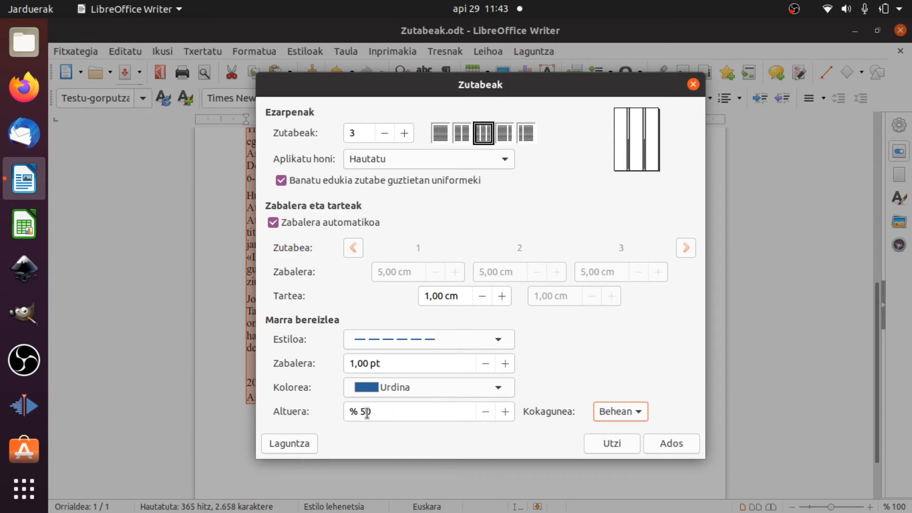
click(638, 412)
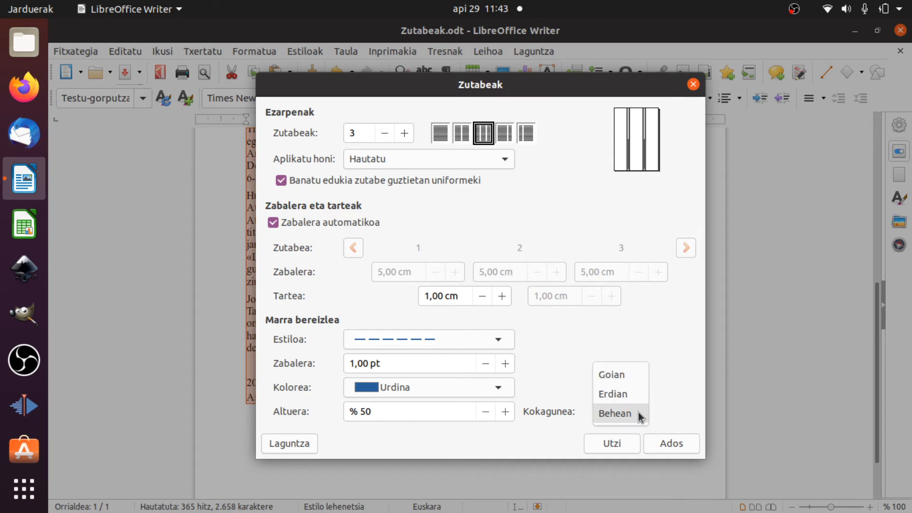
click(624, 393)
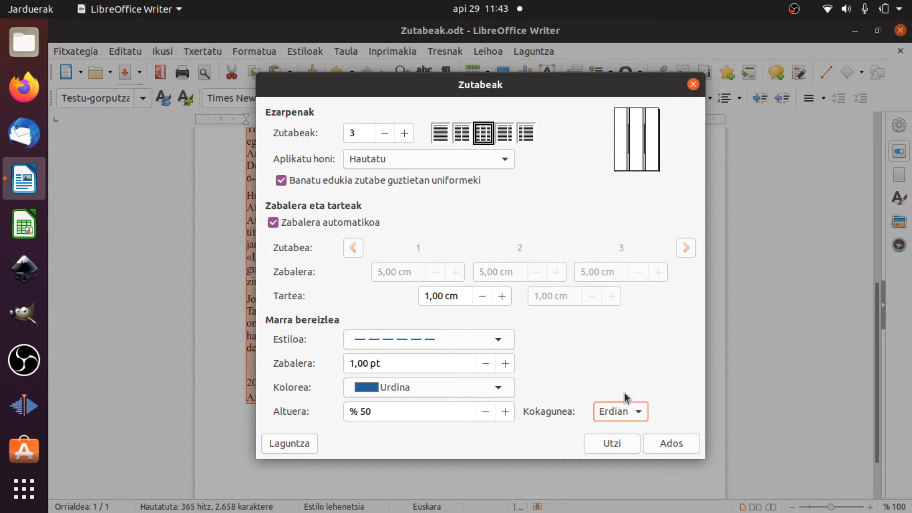
click(668, 443)
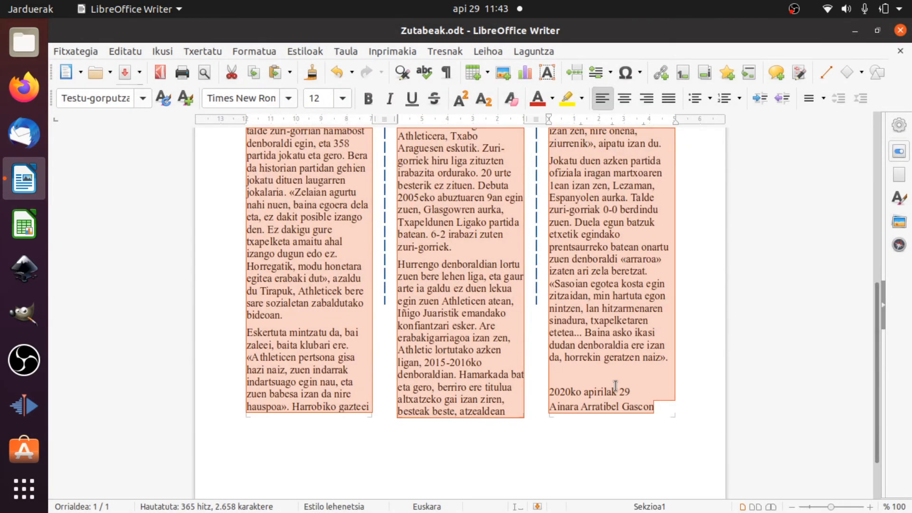
Step: Justify the selected three-column text
scroll(615, 386, up, 10)
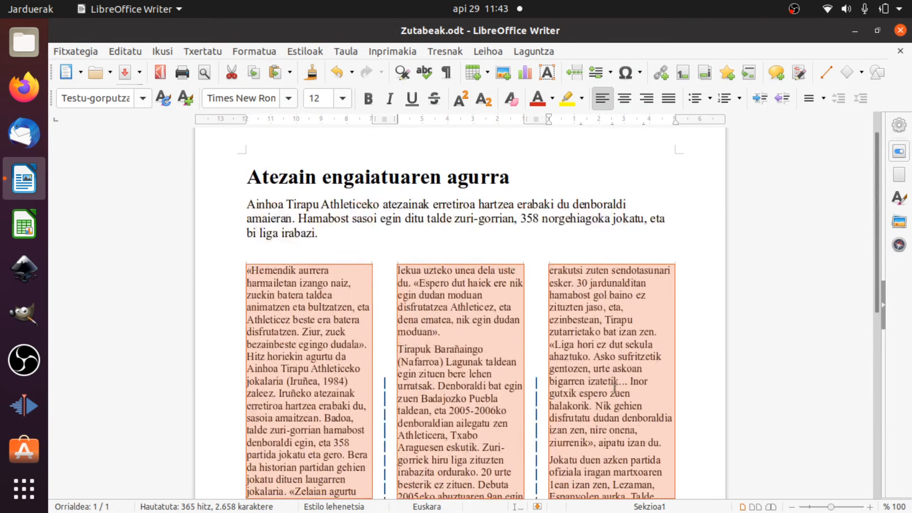
scroll(312, 316, down, 5)
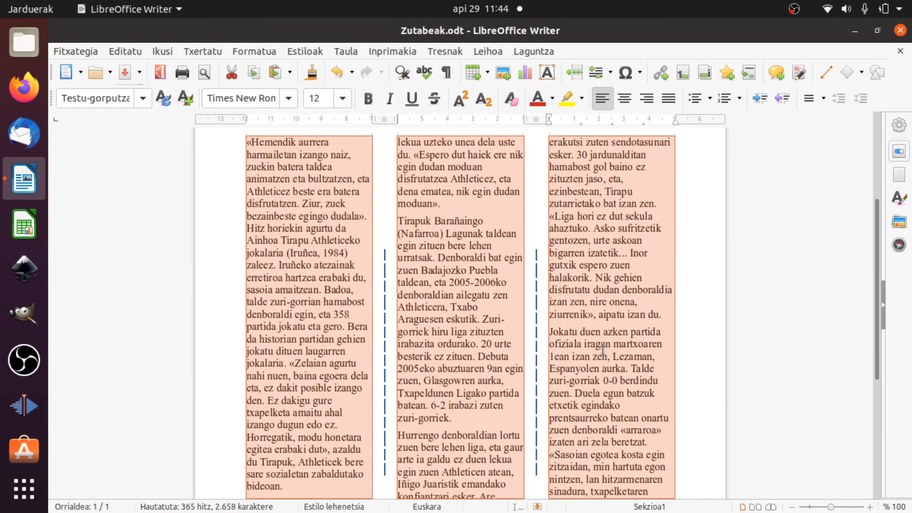
scroll(602, 349, down, 5)
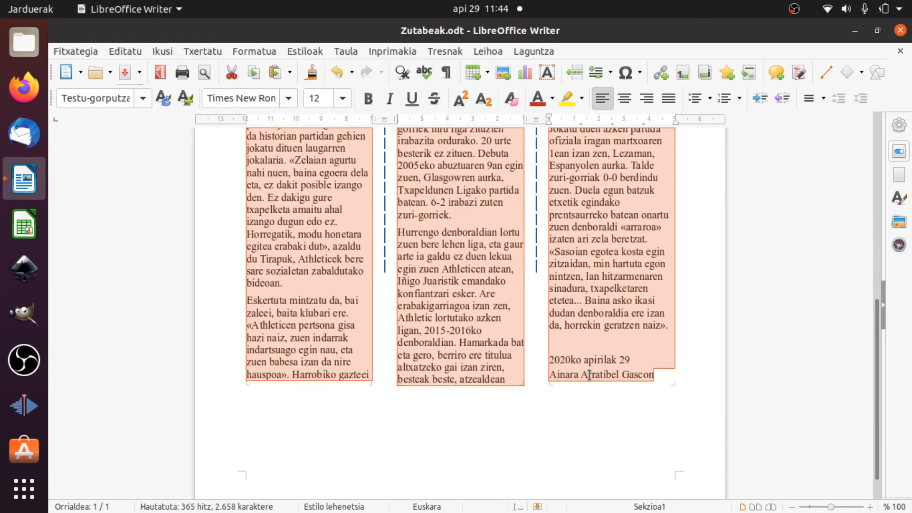
scroll(589, 374, up, 8)
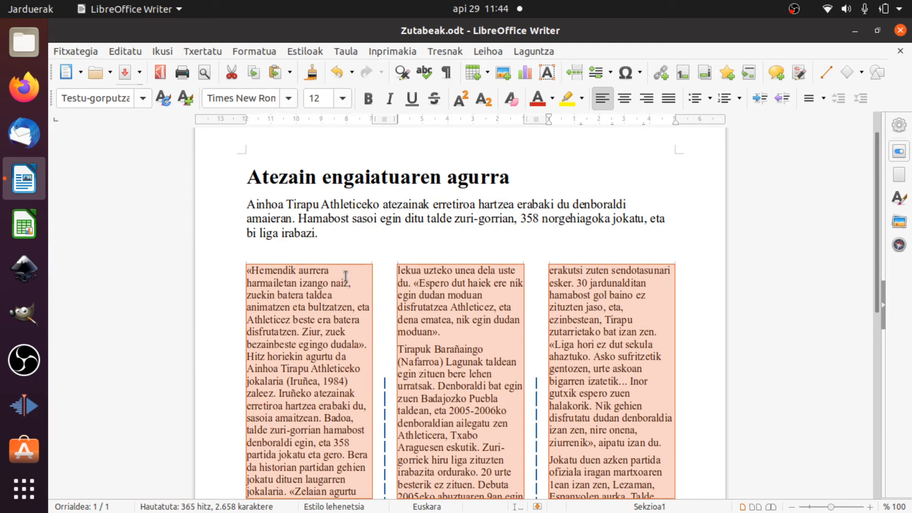
click(669, 98)
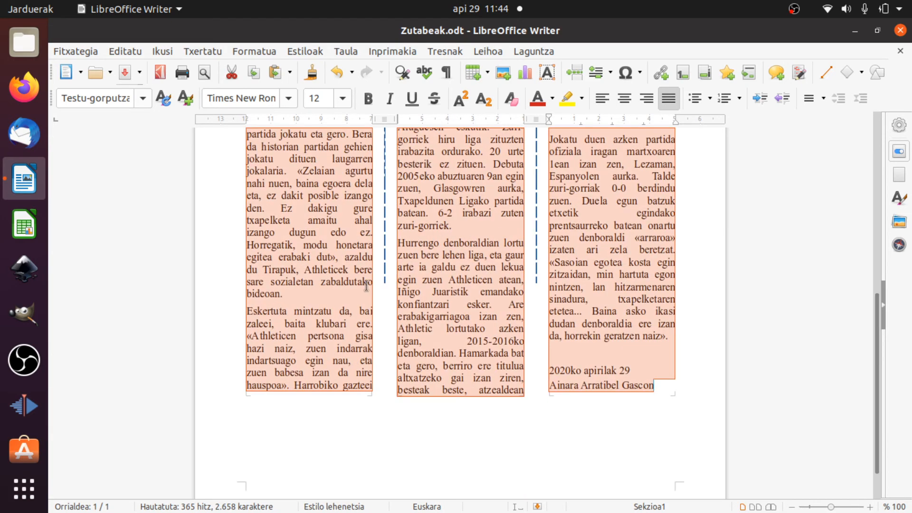
Step: Make the closing date and author lines at the end of the third column bold and right-aligned
click(576, 371)
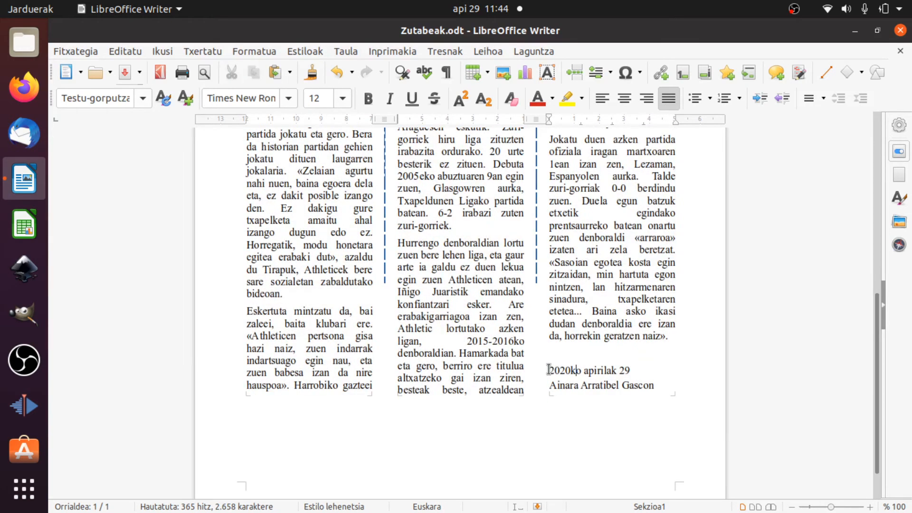
drag(548, 370, 660, 386)
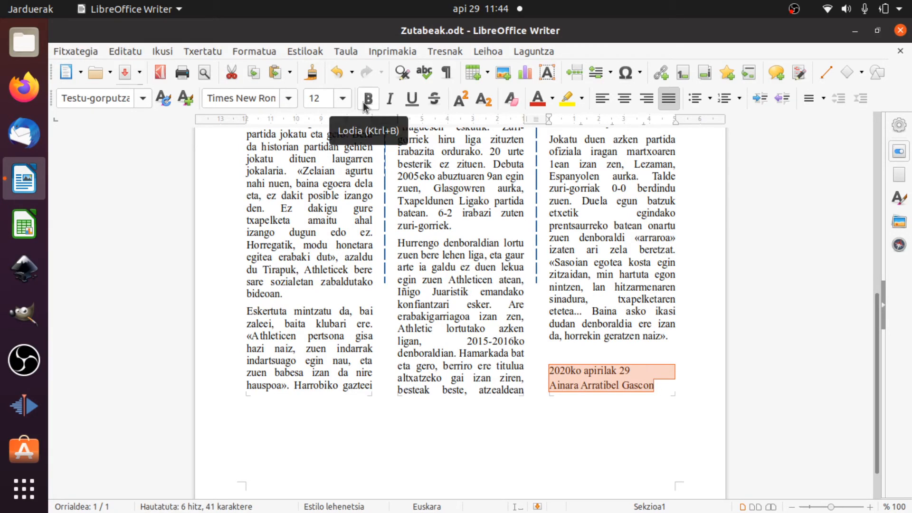
click(364, 101)
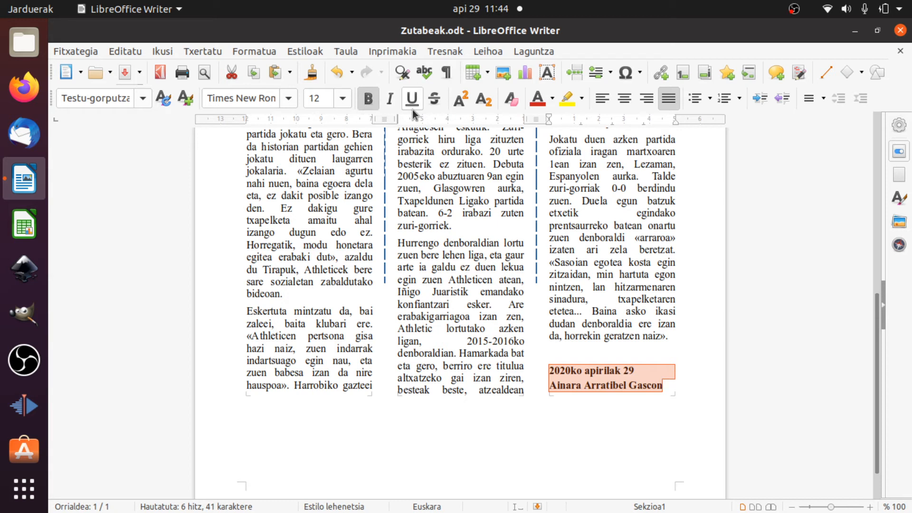
click(649, 102)
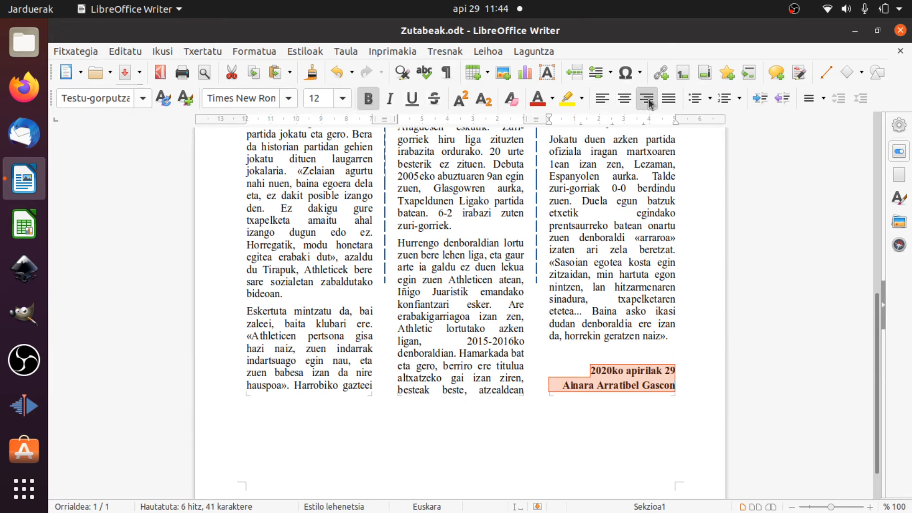
click(603, 103)
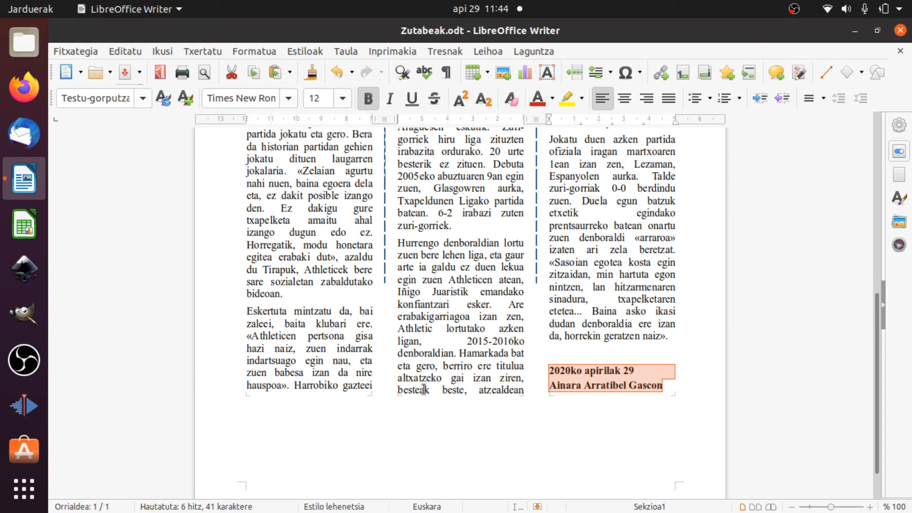
click(647, 99)
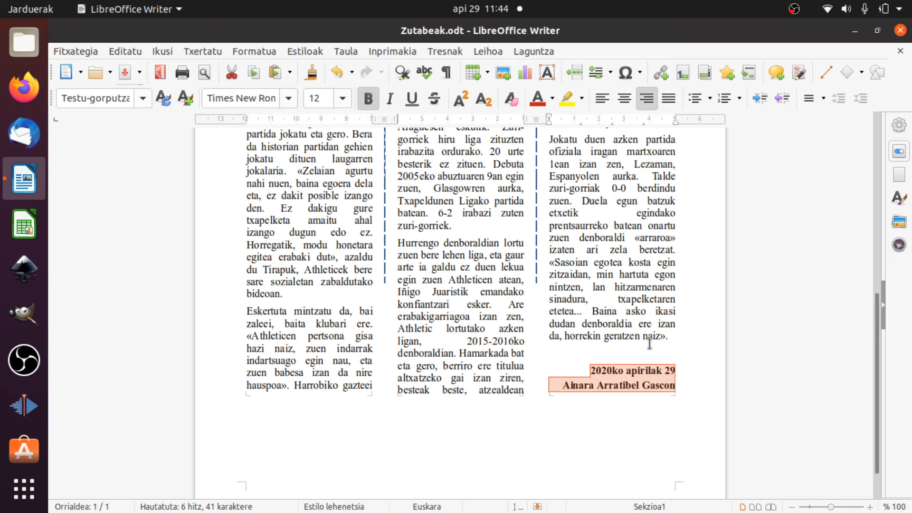
Step: Justify the introductory paragraph beneath the article title
scroll(617, 335, up, 7)
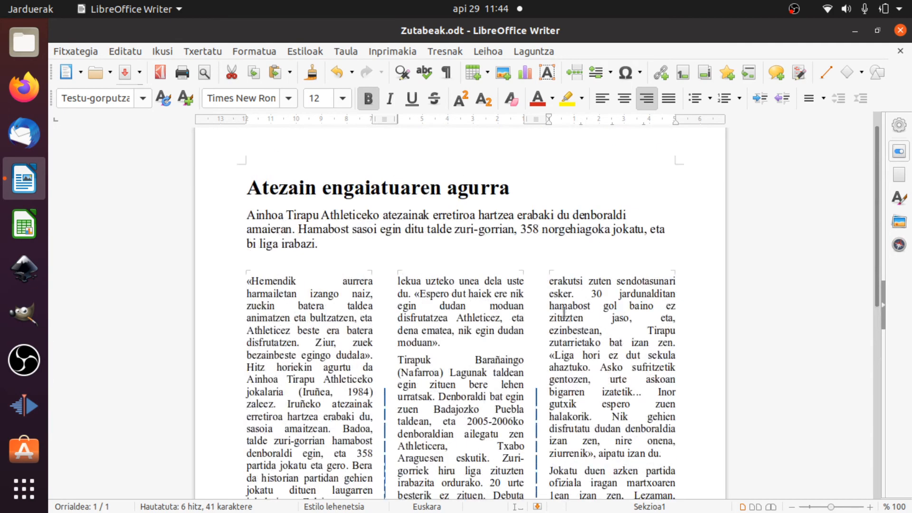
drag(247, 215, 321, 244)
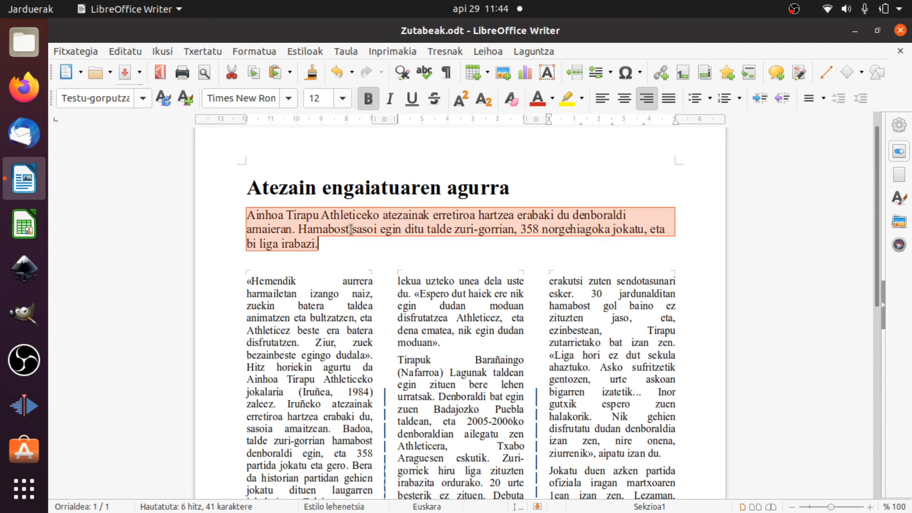
click(670, 99)
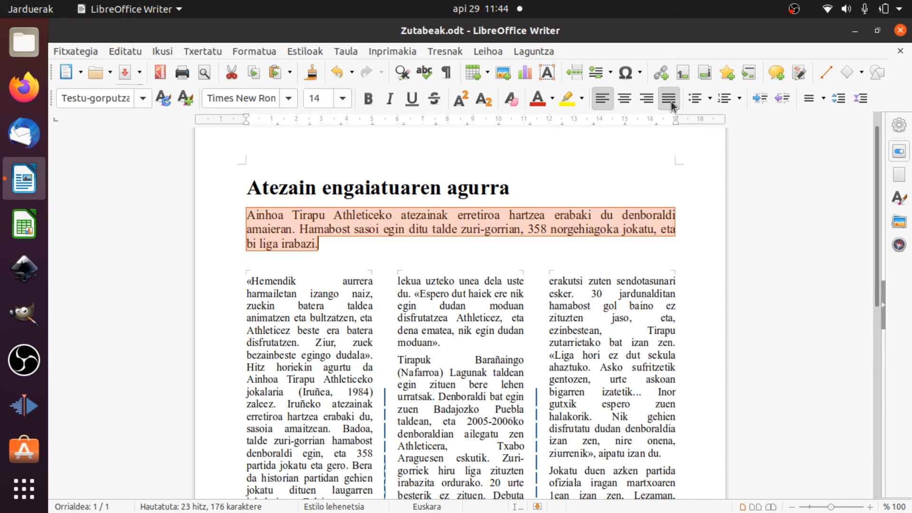
Step: Centre the title "Atezain engaiatuaren agurra"
drag(247, 186, 515, 190)
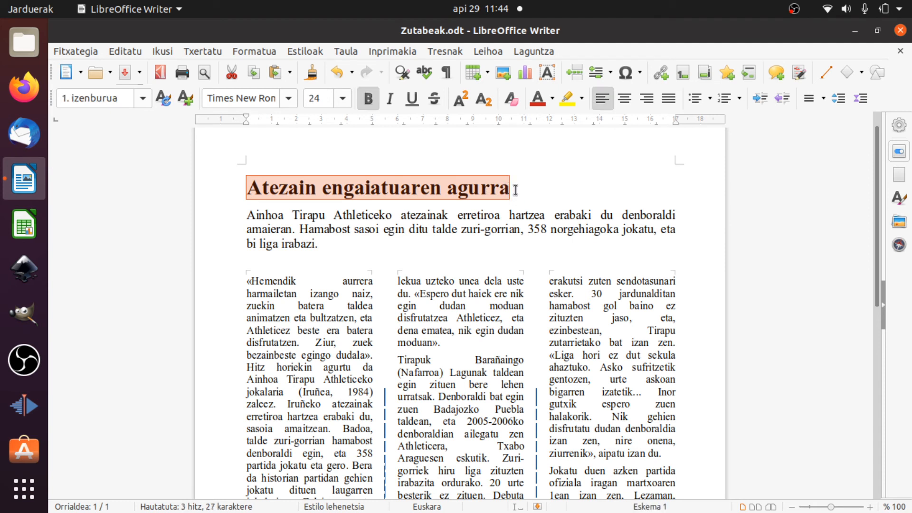
click(625, 98)
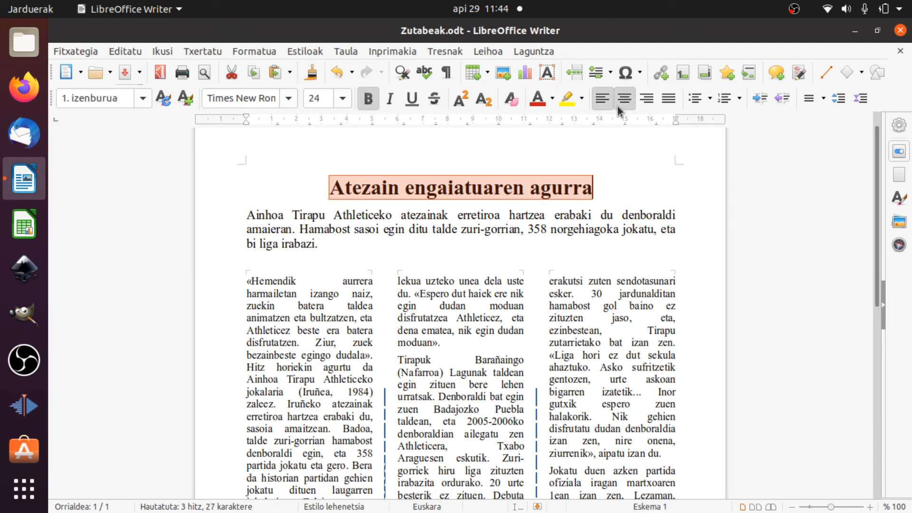
click(447, 187)
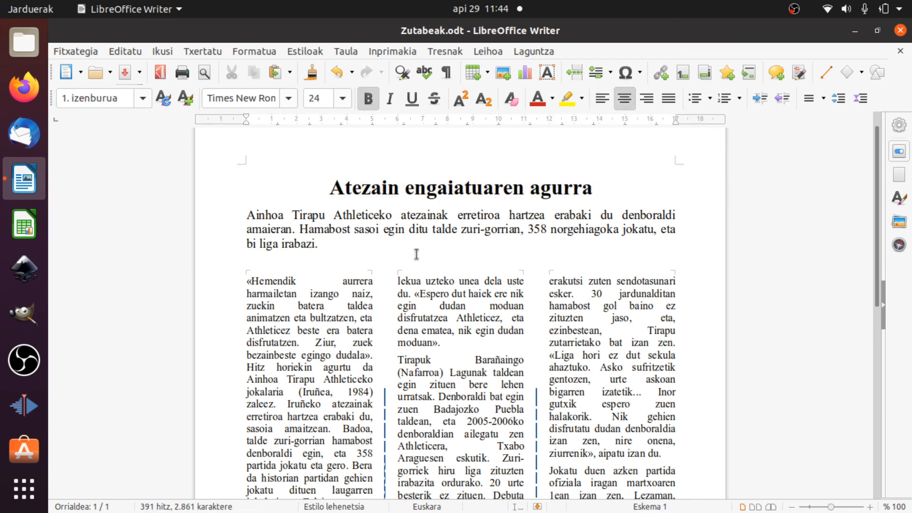
Step: Review the article from start to end, and zoom out to about 47 % to view the whole page
scroll(416, 256, down, 10)
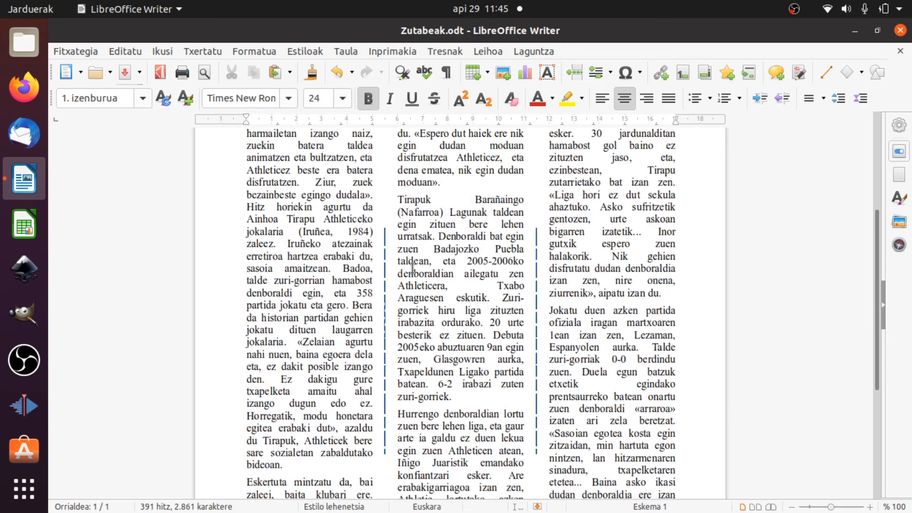
scroll(412, 271, down, 2)
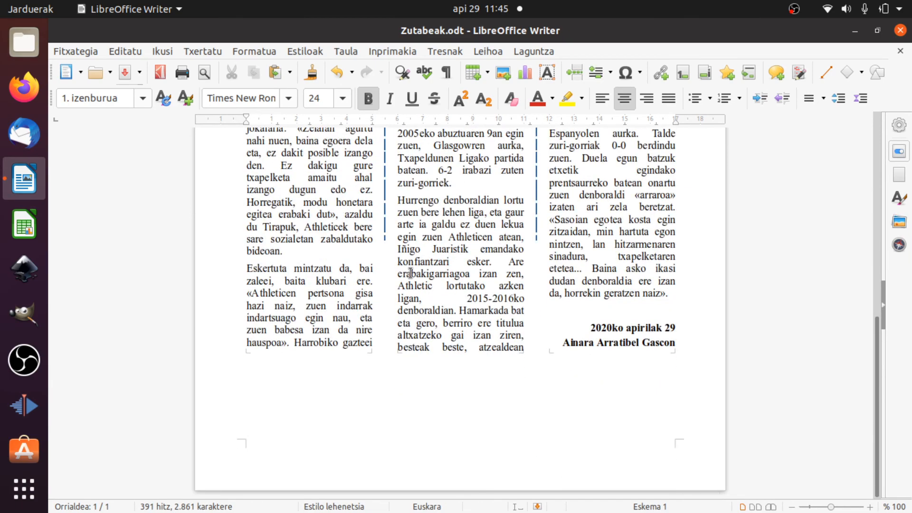
scroll(410, 272, up, 10)
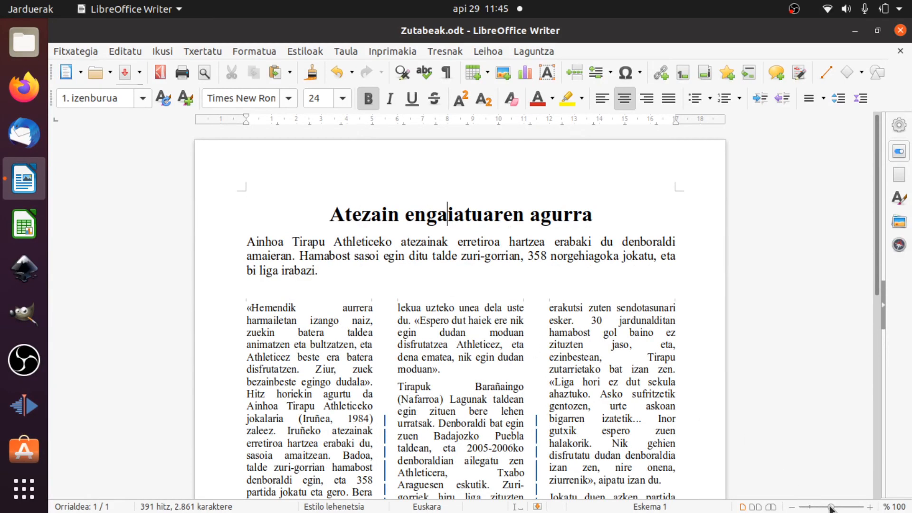
drag(831, 508, 813, 508)
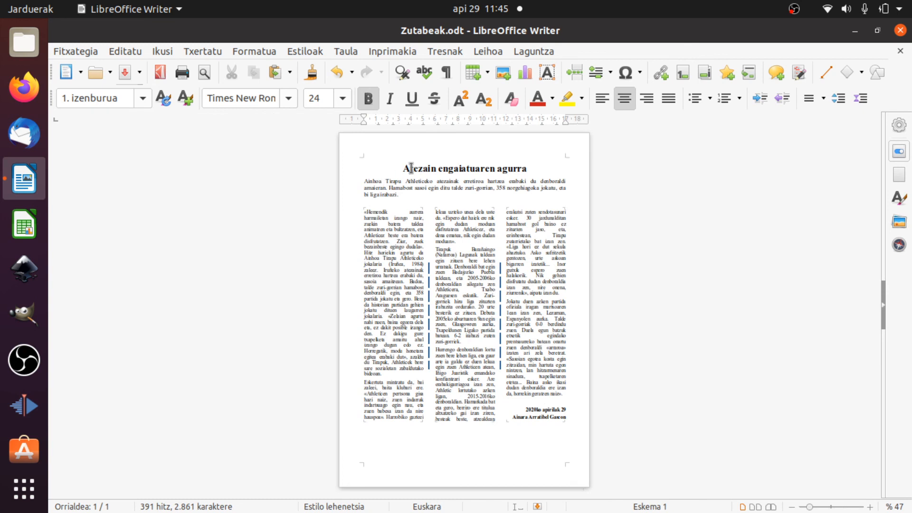